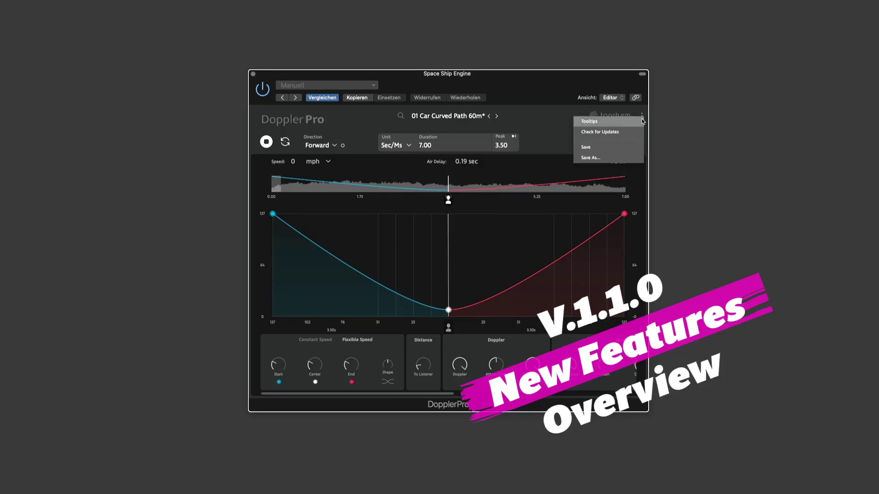
# - Run Check for Updates and confirm version 1.1.0 is the latest release
pyautogui.click(639, 132)
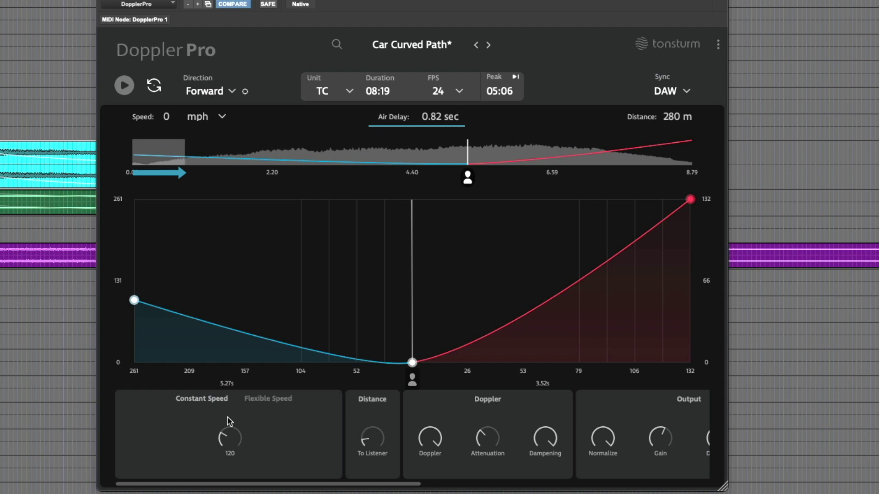
# - Play the Car Curved Path fly-by and watch the Air Delay readout change
pyautogui.press('space')
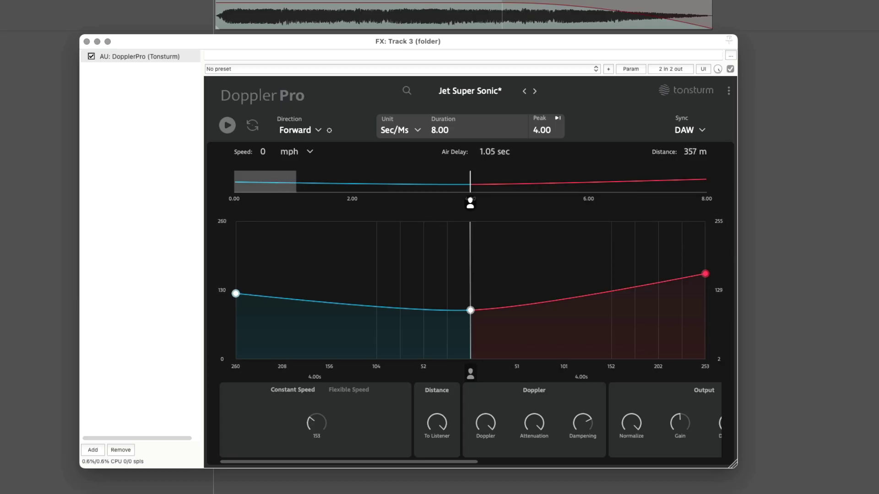
# - Raise the jet constant speed to about 741 mph and play the fly-by
pyautogui.moveTo(316, 423); pyautogui.dragTo(316, 384)
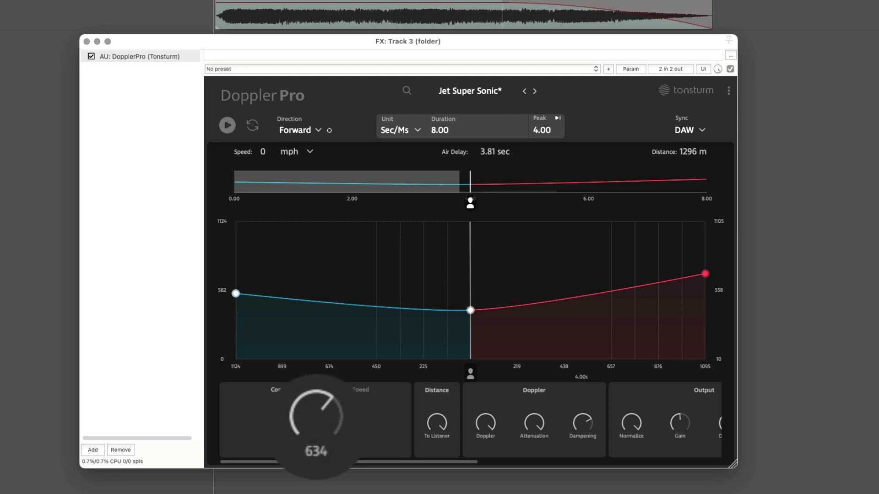
pyautogui.moveTo(317, 385); pyautogui.dragTo(315, 353)
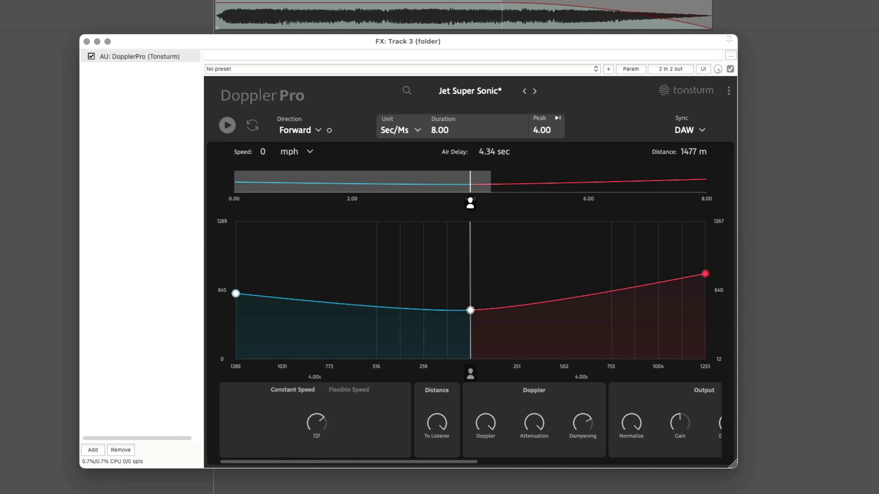
pyautogui.press('space')
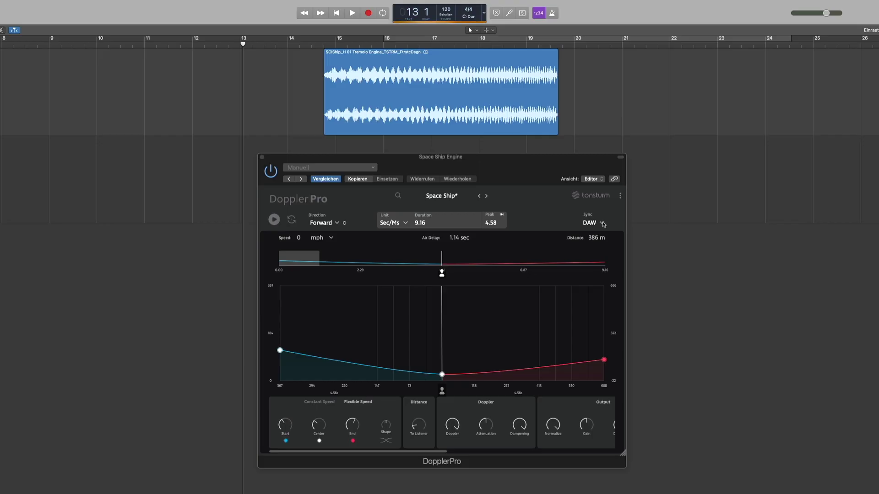
# - Set Space Ship sync to Audio, bring up threshold settings, and play the track
pyautogui.click(603, 225)
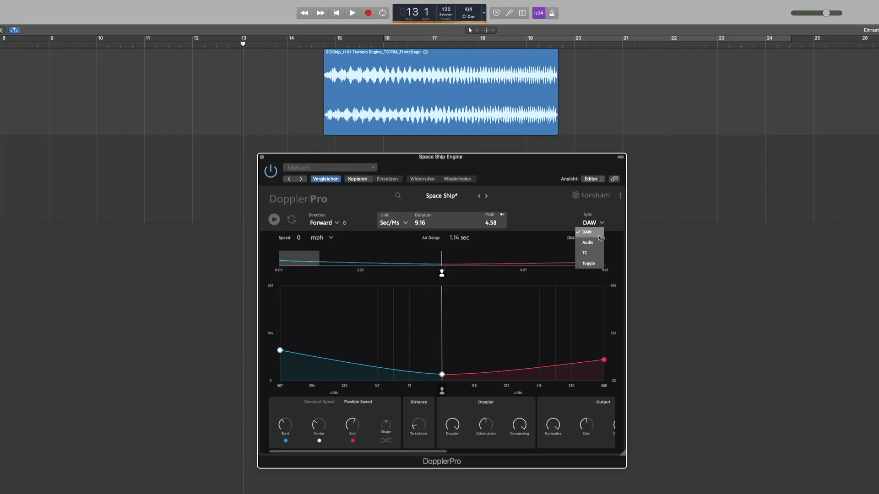
pyautogui.click(585, 240)
pyautogui.click(610, 224)
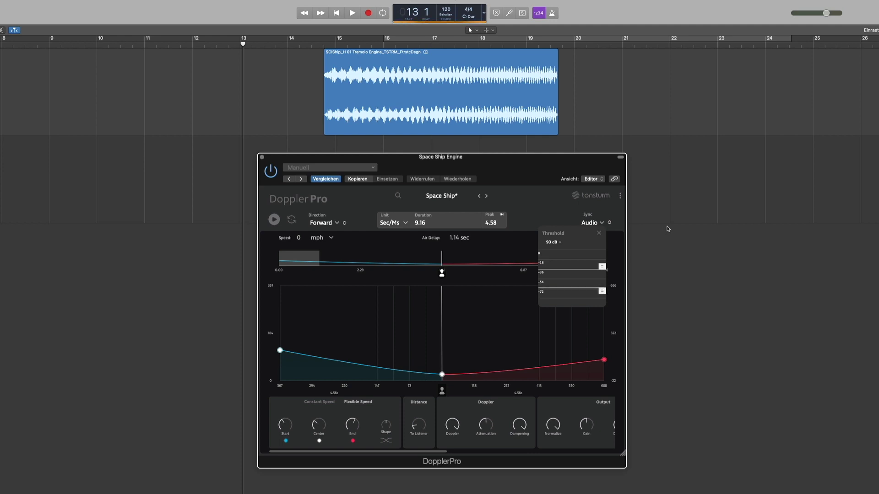
pyautogui.press('space')
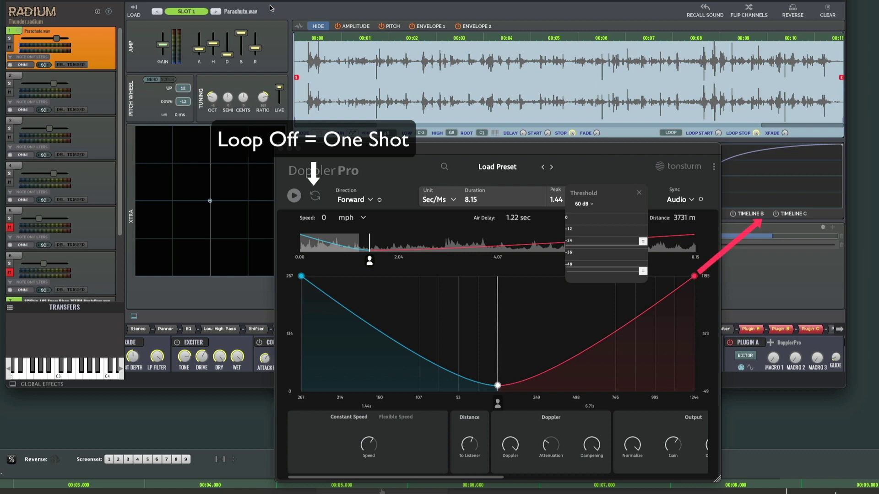
# - Trigger the Parachute sample as a one-shot fly-by with looping off
pyautogui.press('space')
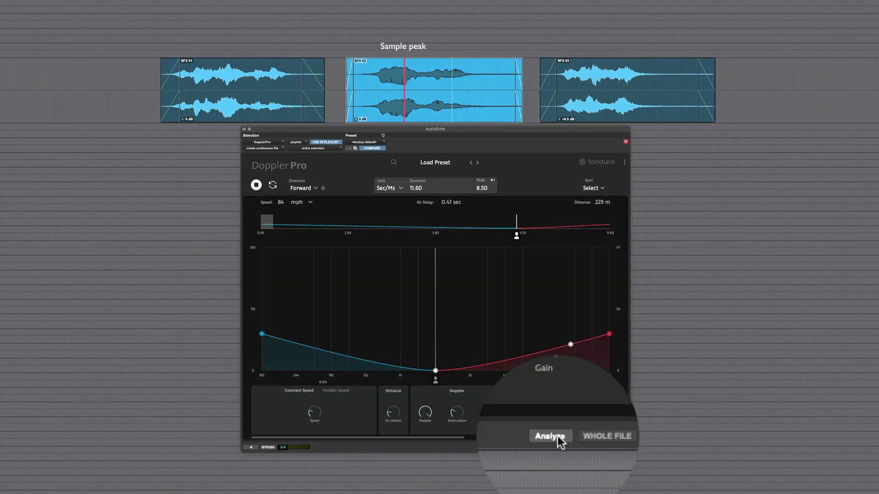
# - Analyze the middle clip and align the fly-by peak to its 3.72 s sample peak
pyautogui.click(557, 449)
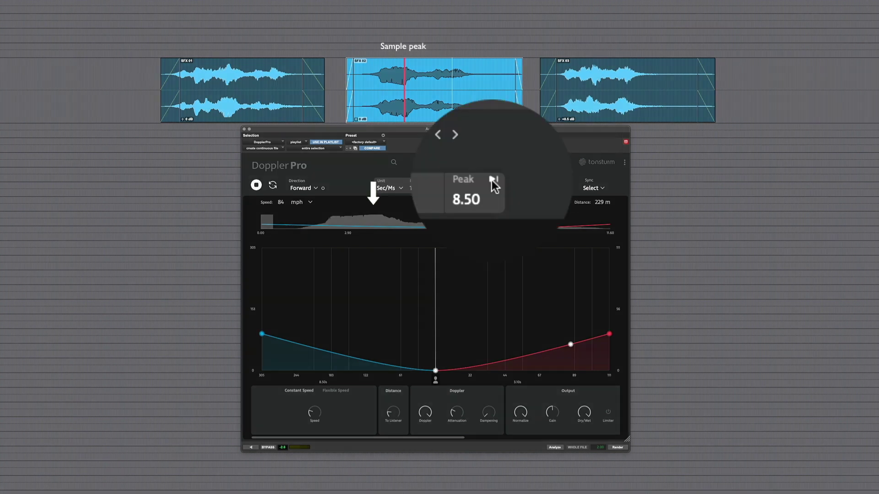
pyautogui.click(492, 181)
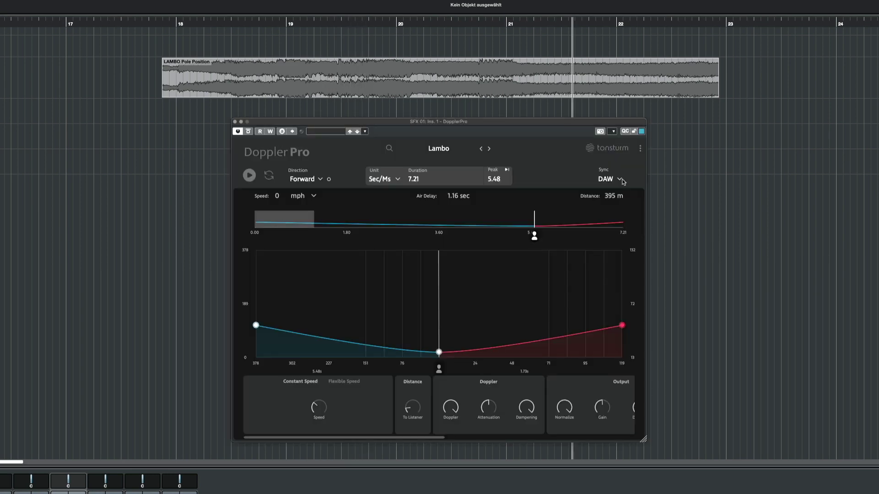
# - Switch Sync to TC and show Start, Peak and End times together
pyautogui.click(622, 179)
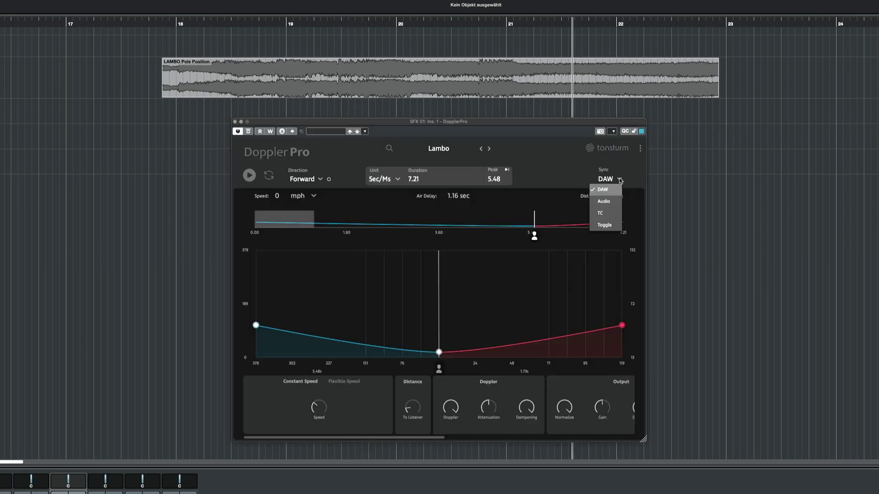
pyautogui.click(611, 212)
pyautogui.click(627, 180)
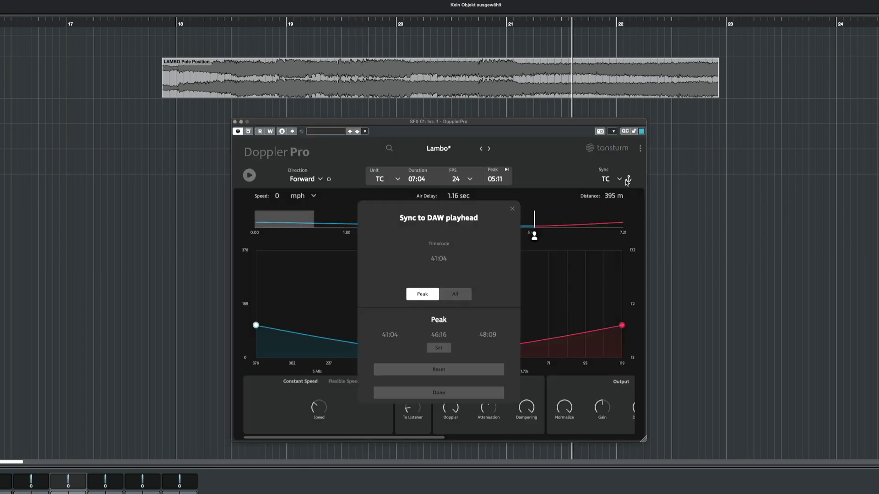
pyautogui.click(468, 295)
# - Set fly-by start, peak and end from playhead positions 33:17, 35:22 and 43:20
pyautogui.moveTo(314, 25); pyautogui.dragTo(160, 43)
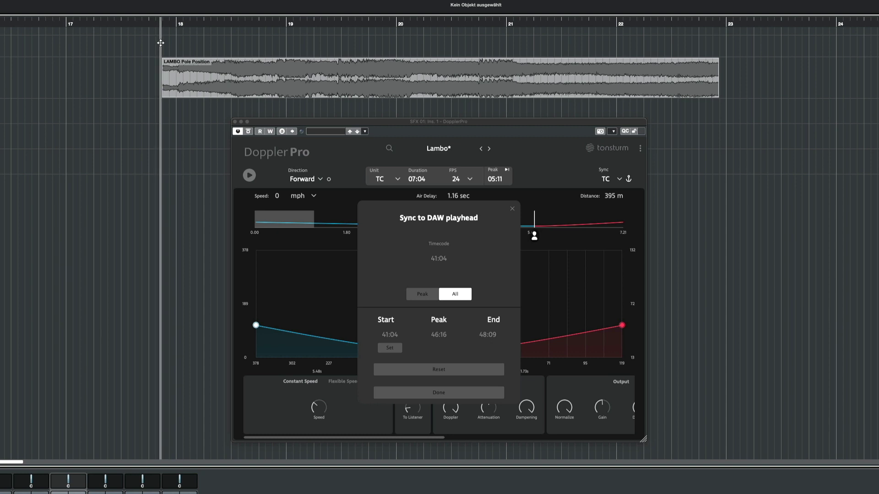
pyautogui.click(390, 348)
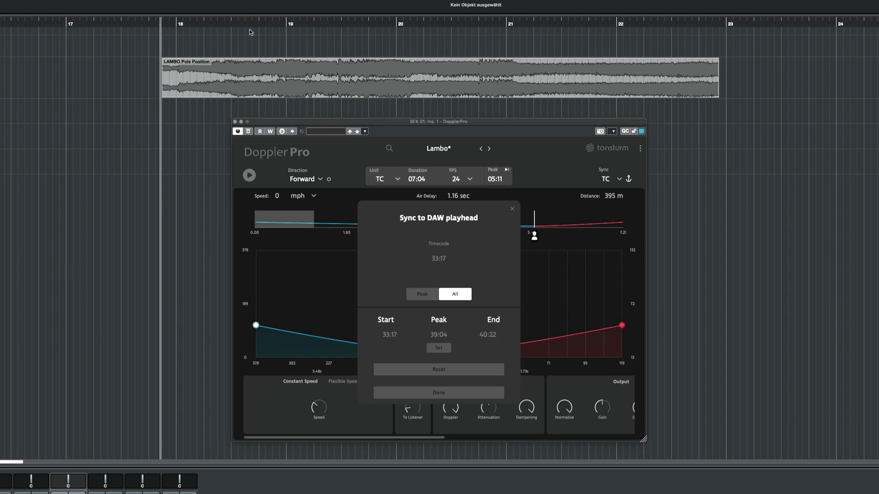
pyautogui.moveTo(252, 27); pyautogui.dragTo(282, 22)
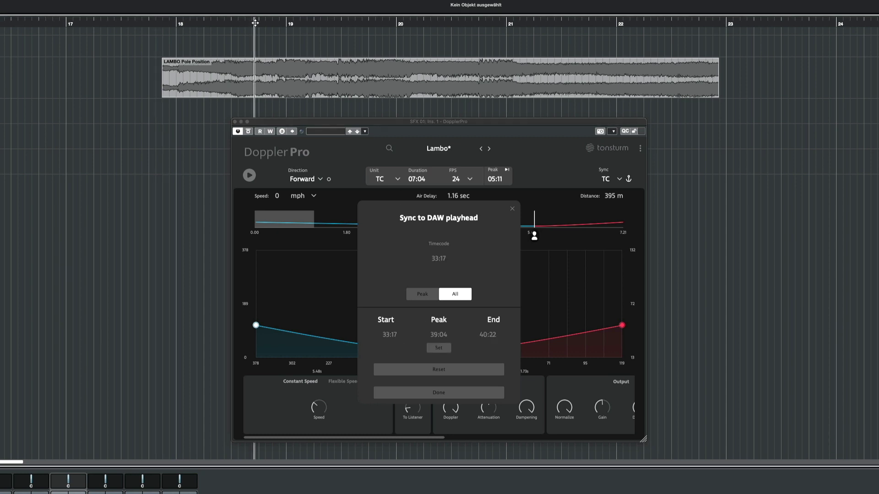
pyautogui.click(439, 349)
pyautogui.moveTo(327, 24); pyautogui.dragTo(718, 32)
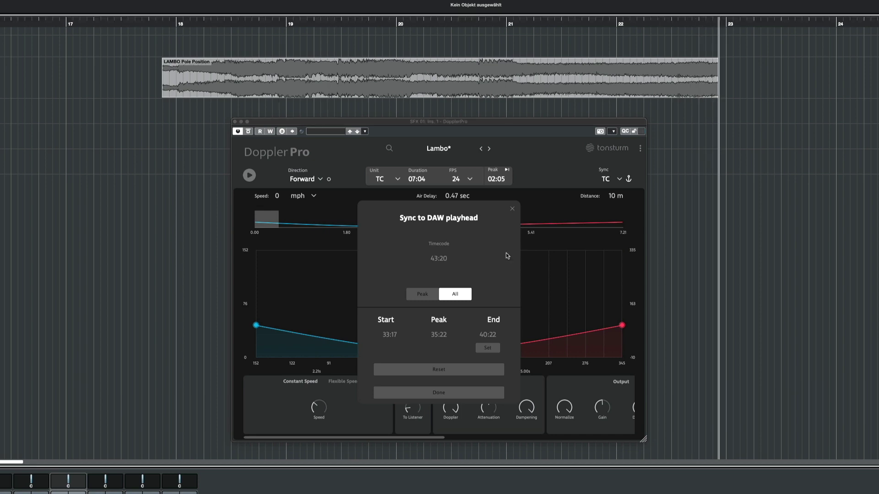
pyautogui.click(488, 348)
# - Close the Sync dialog with Done and play the Lambo fly-by from the project start
pyautogui.click(470, 395)
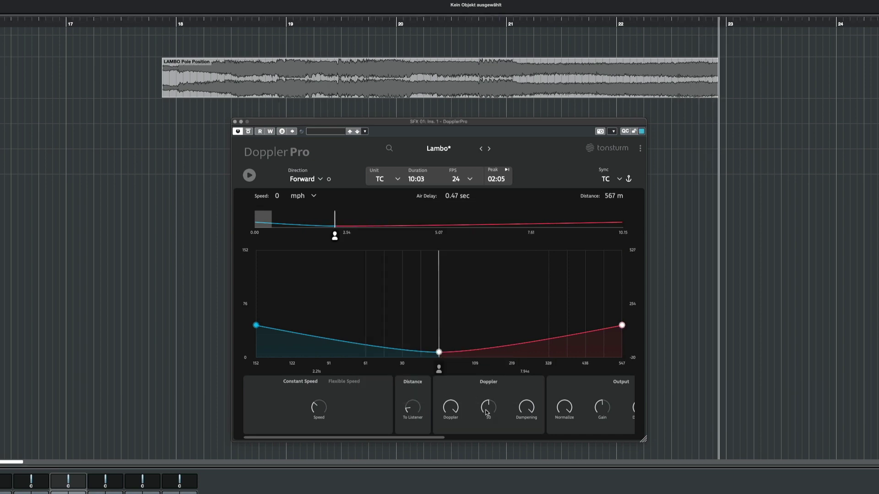
pyautogui.doubleClick(17, 21)
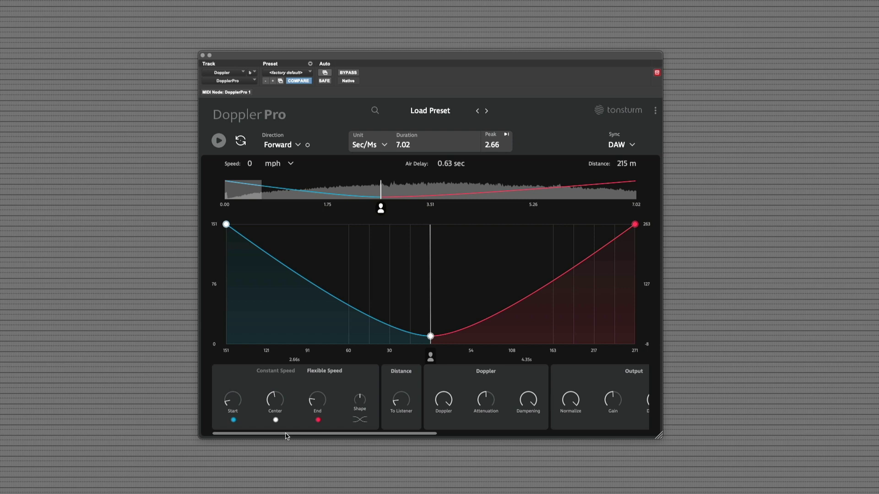
pyautogui.moveTo(286, 434); pyautogui.dragTo(572, 435)
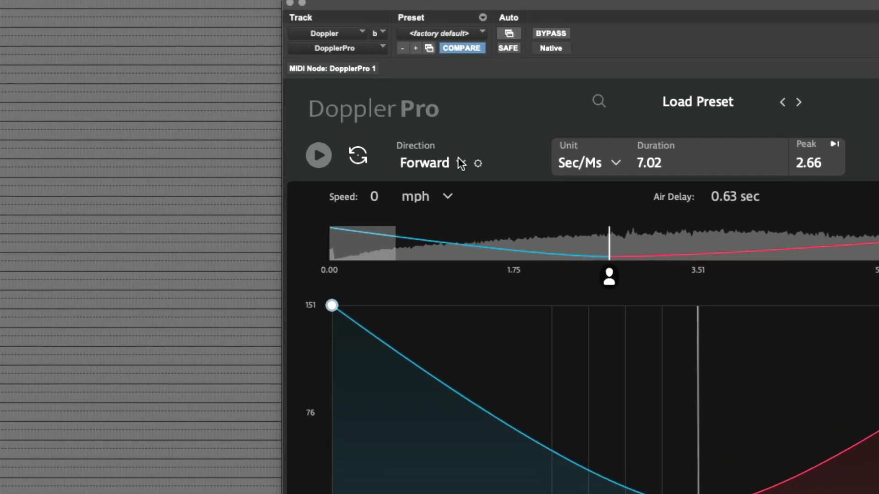
# - Review the Forward, Backward and Alternate options in the Direction dropdown
pyautogui.click(458, 160)
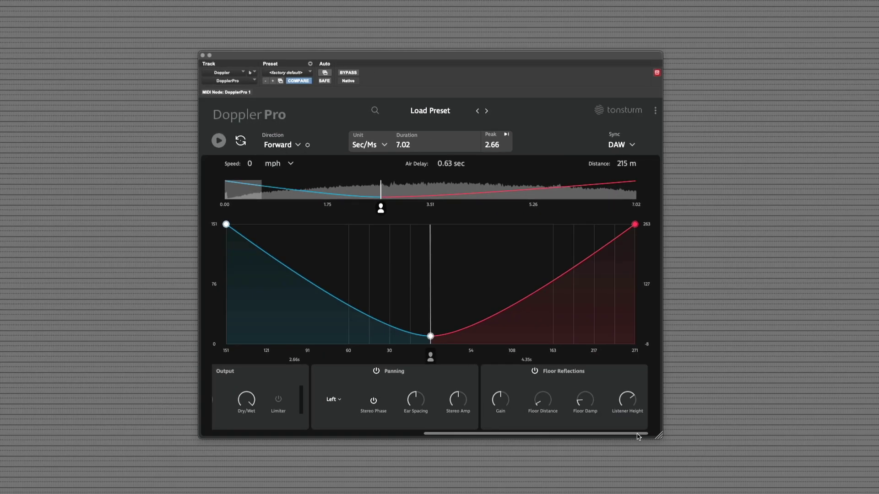
pyautogui.moveTo(642, 439); pyautogui.dragTo(541, 439)
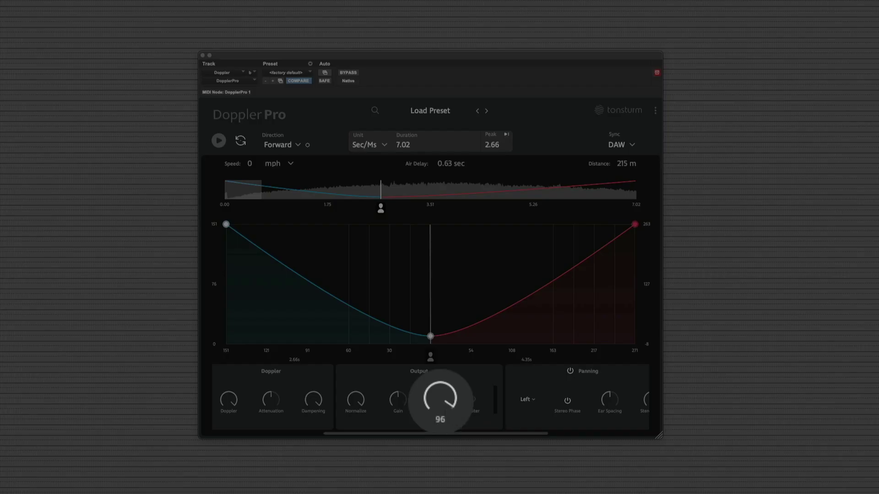